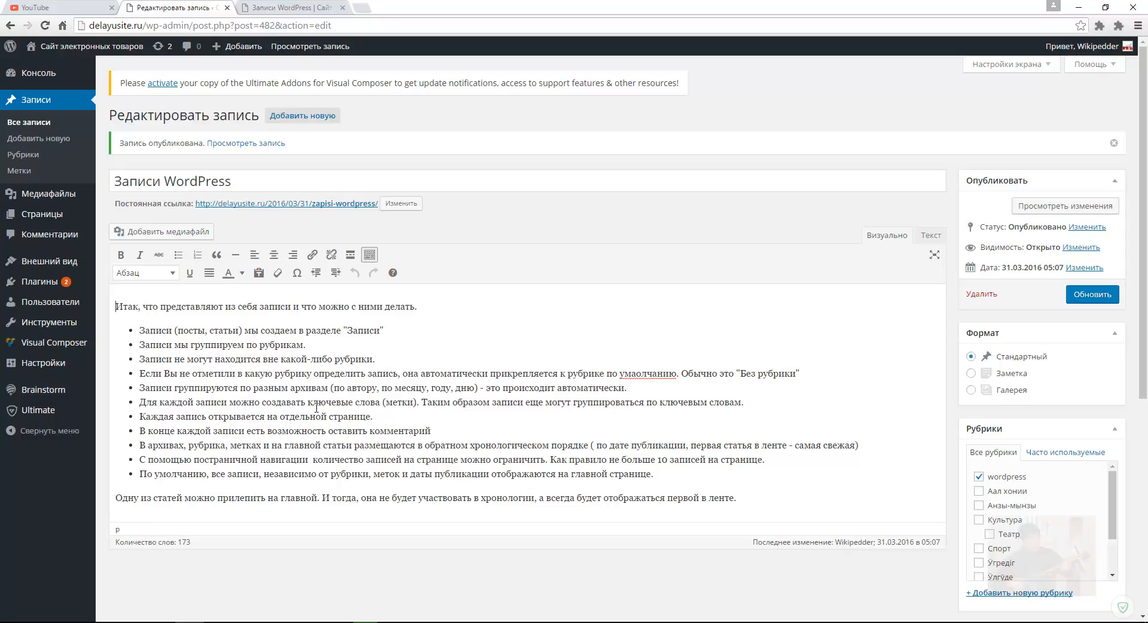
Insert a blank line above the first paragraph beginning «Итак»
key(Return)
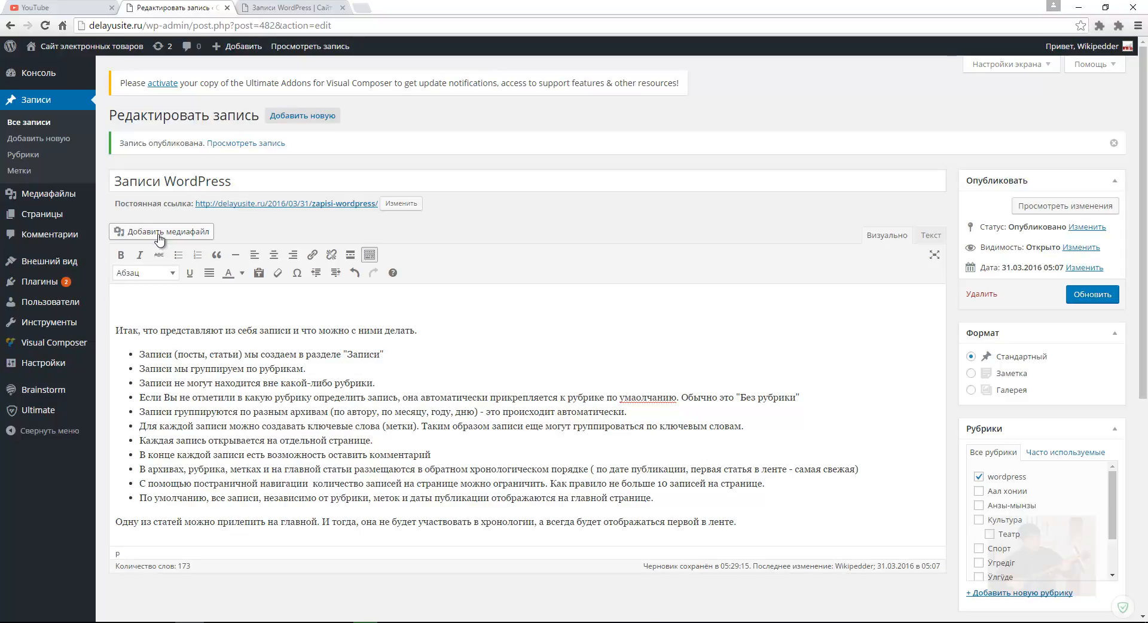
drag(112, 220, 223, 245)
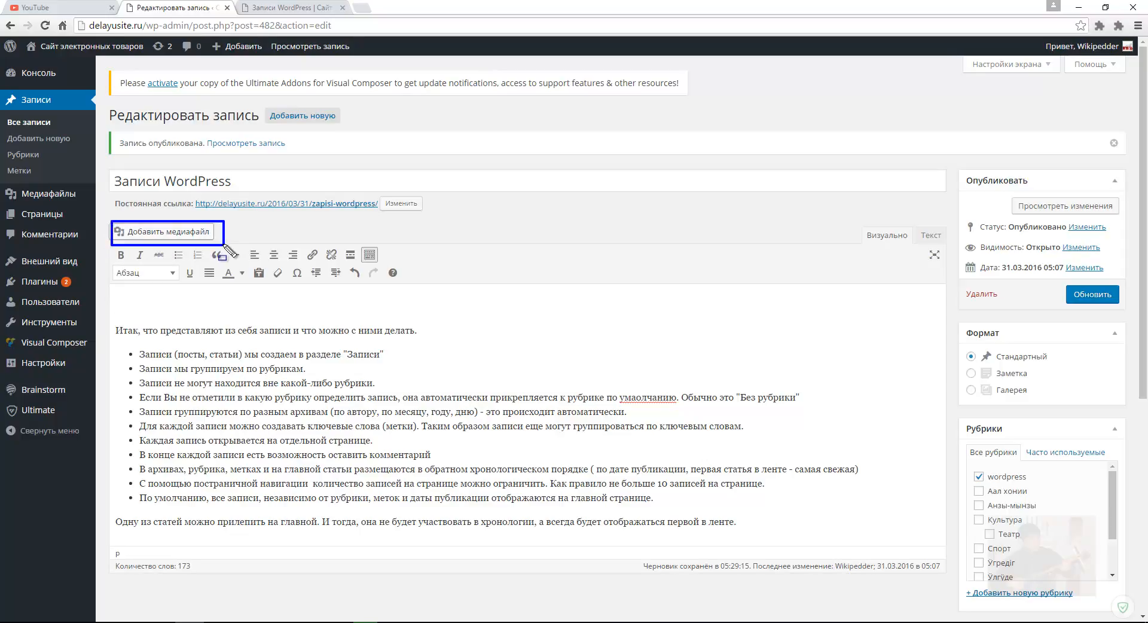
Open the media insertion window on its 'Загрузить файлы' upload page
click(192, 233)
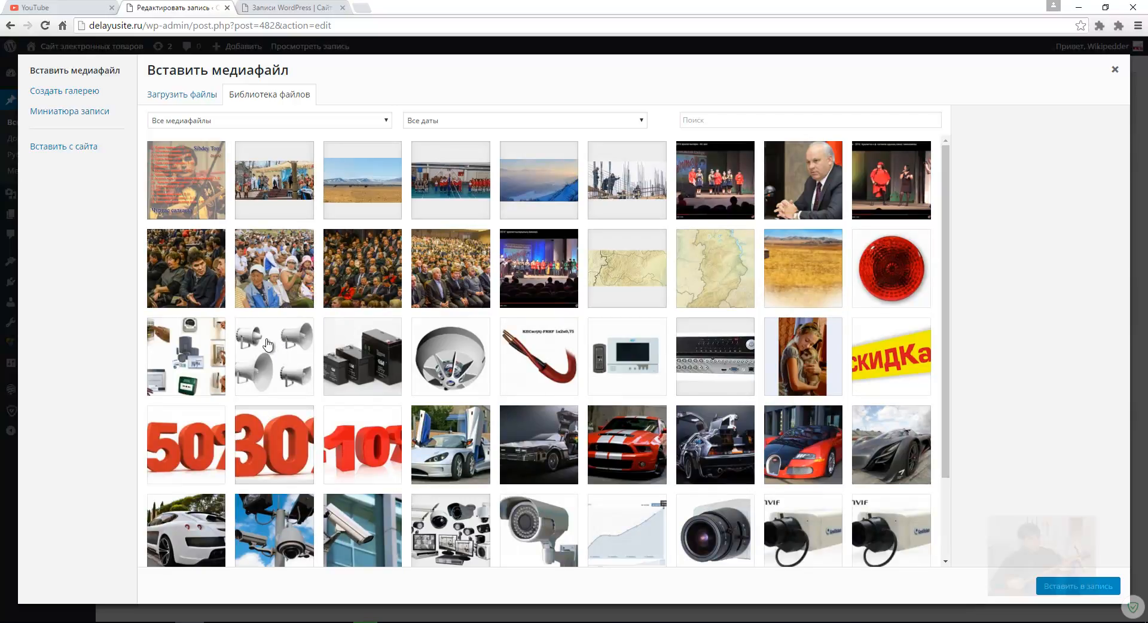
click(172, 99)
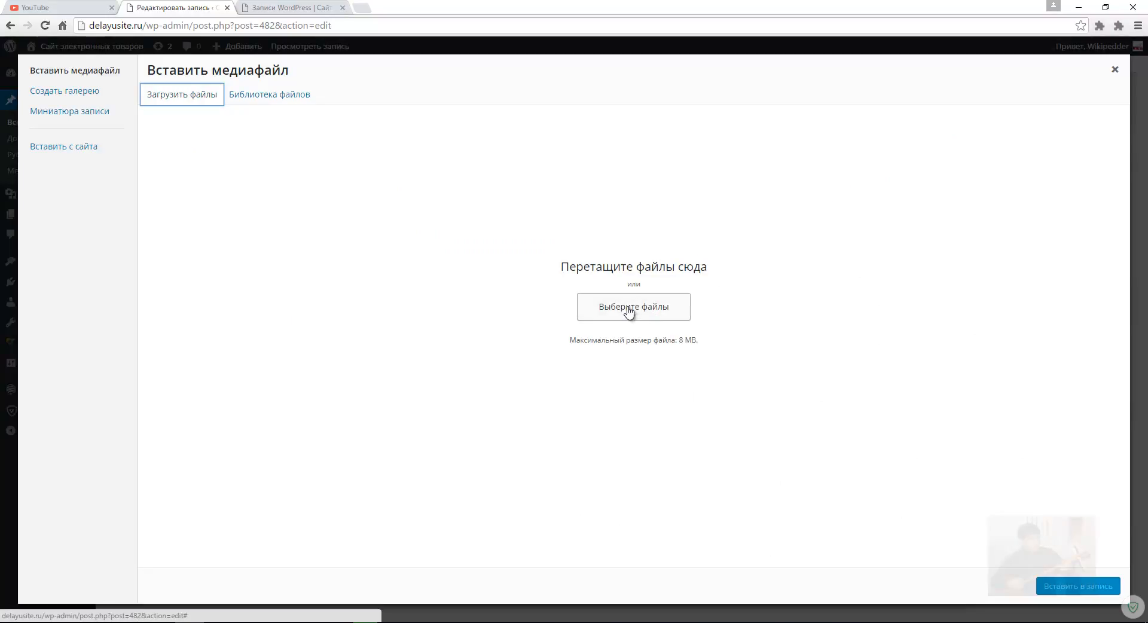
Upload the drawing 2016-03-07_215822 from the Изображения library
click(656, 308)
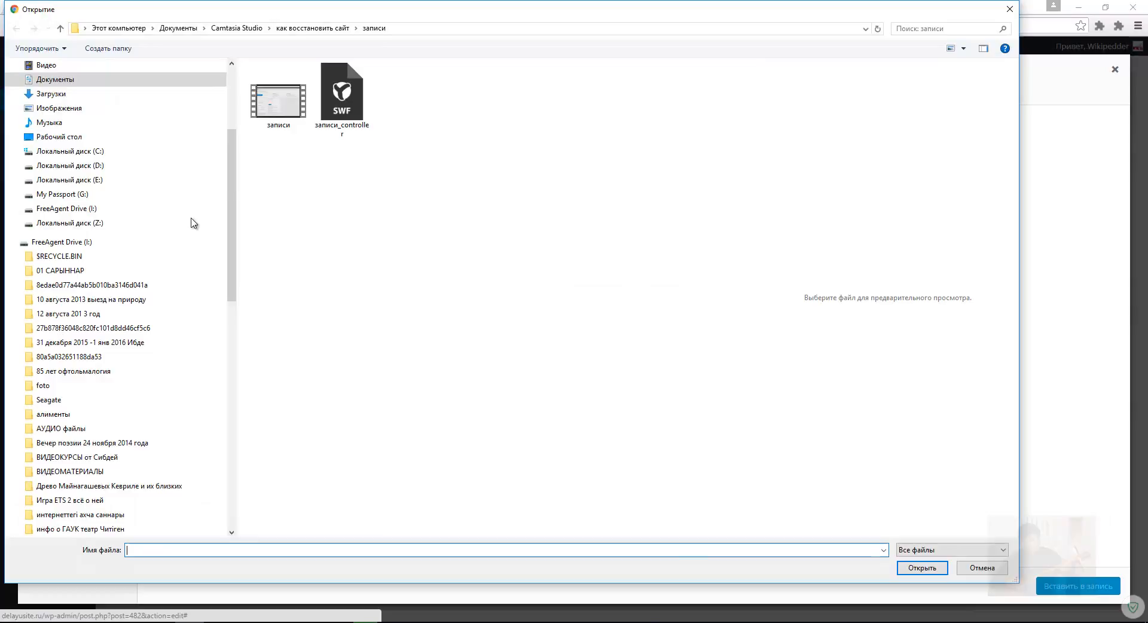
click(90, 109)
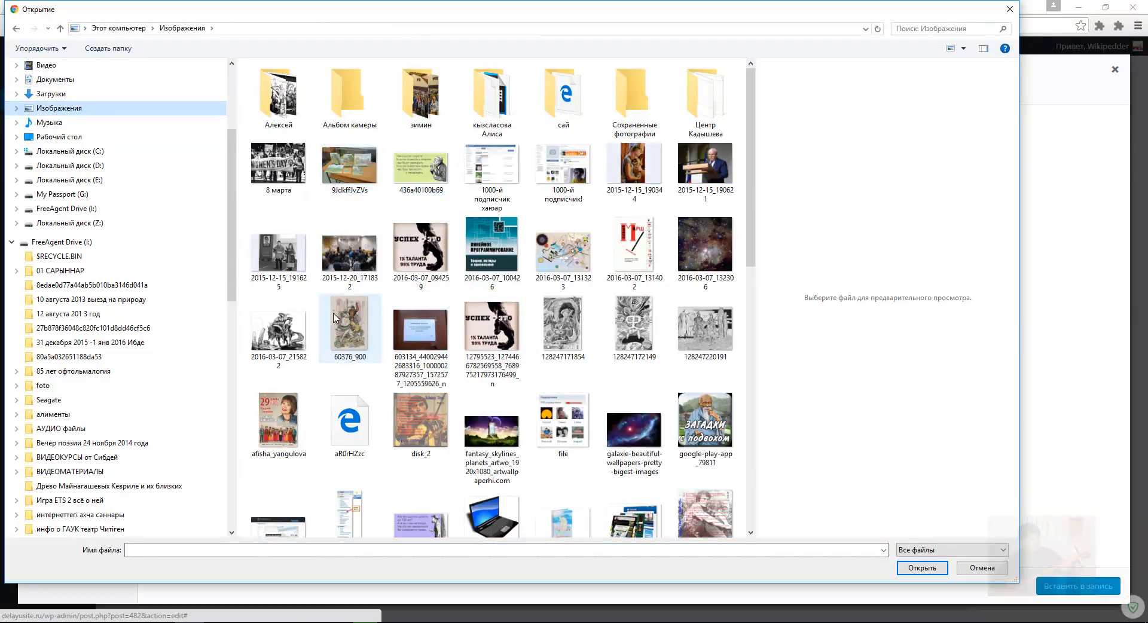
click(278, 326)
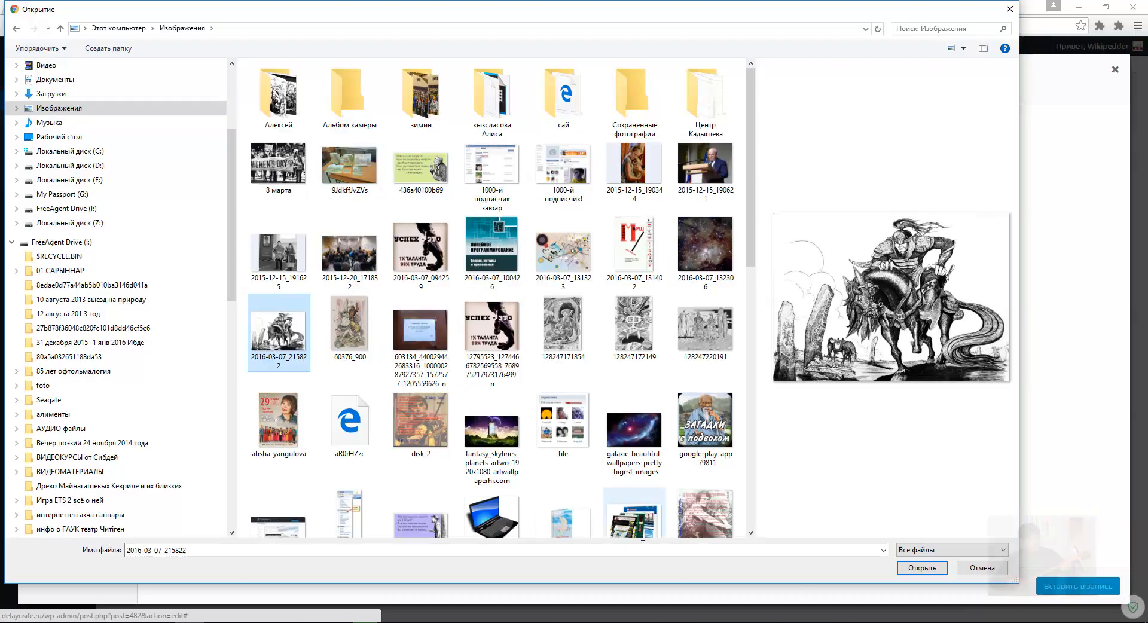
click(919, 568)
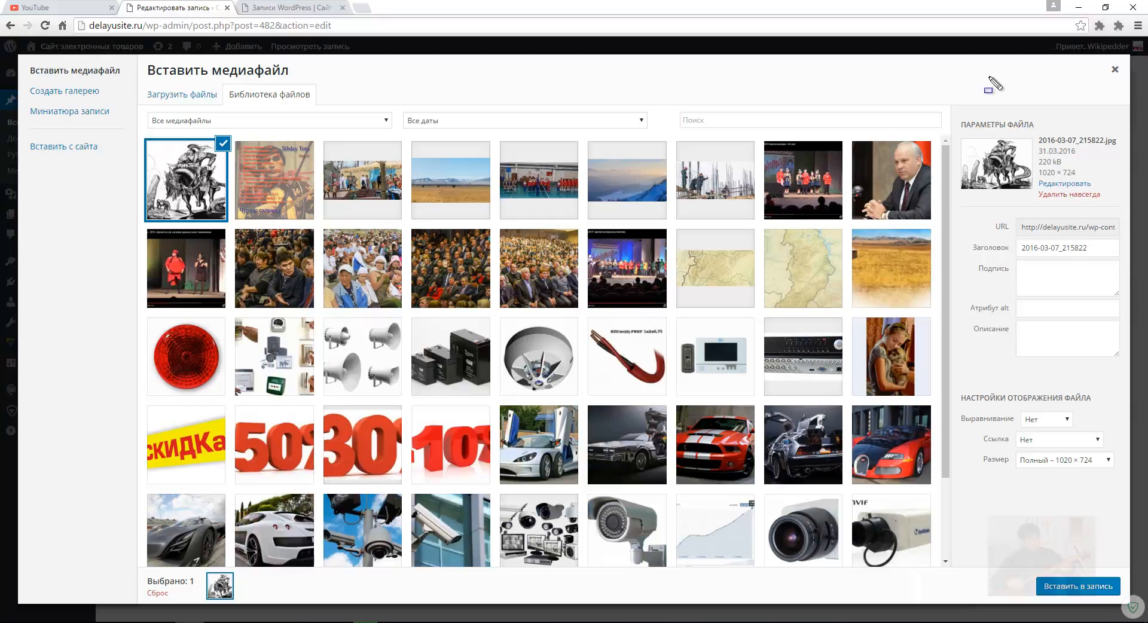
Open the uploaded drawing in the image editor at its original 1020 × 724 size
mouse_move(955, 117)
mouse_down()
mouse_move(1121, 220)
mouse_move(1115, 208)
mouse_up()
key(Escape)
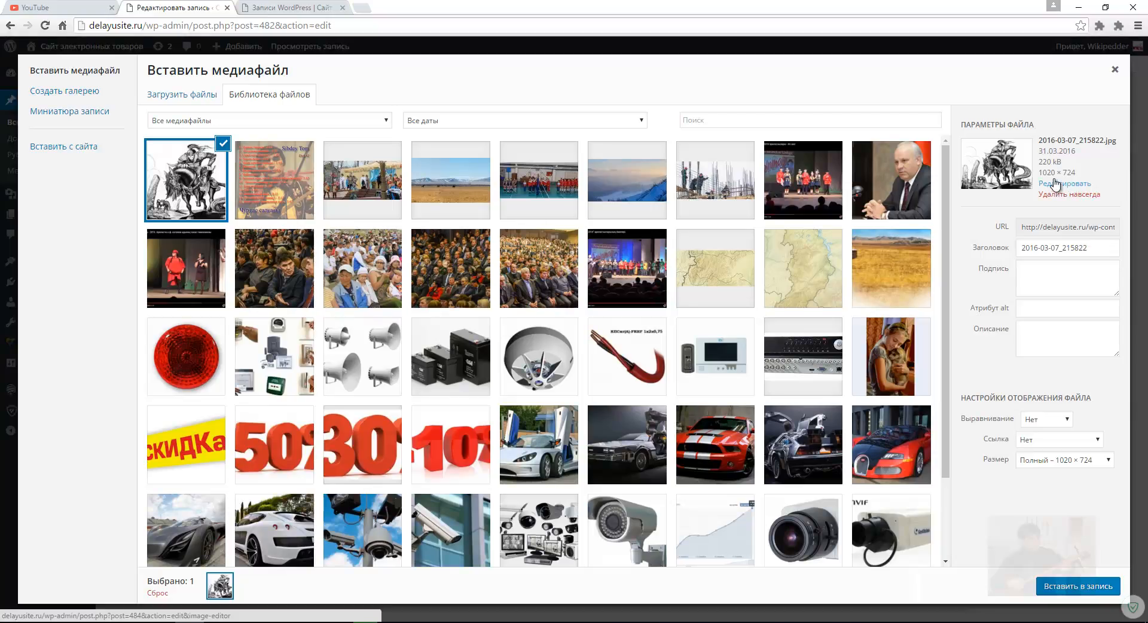
mouse_move(1030, 166)
mouse_down()
mouse_move(1059, 179)
mouse_move(1080, 164)
mouse_up()
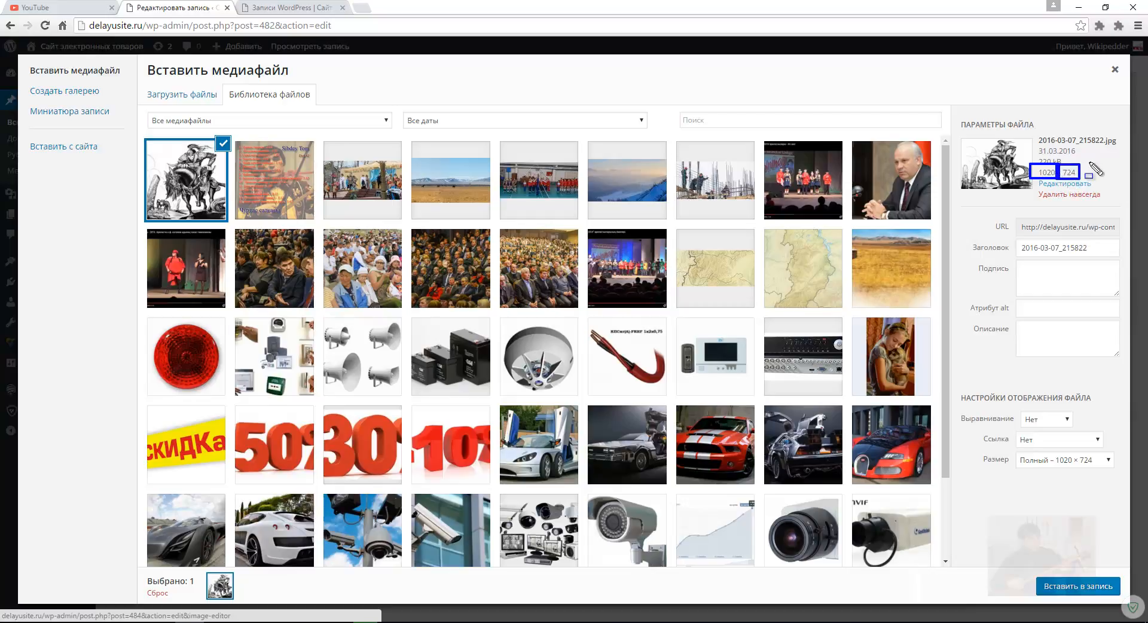
key(Escape)
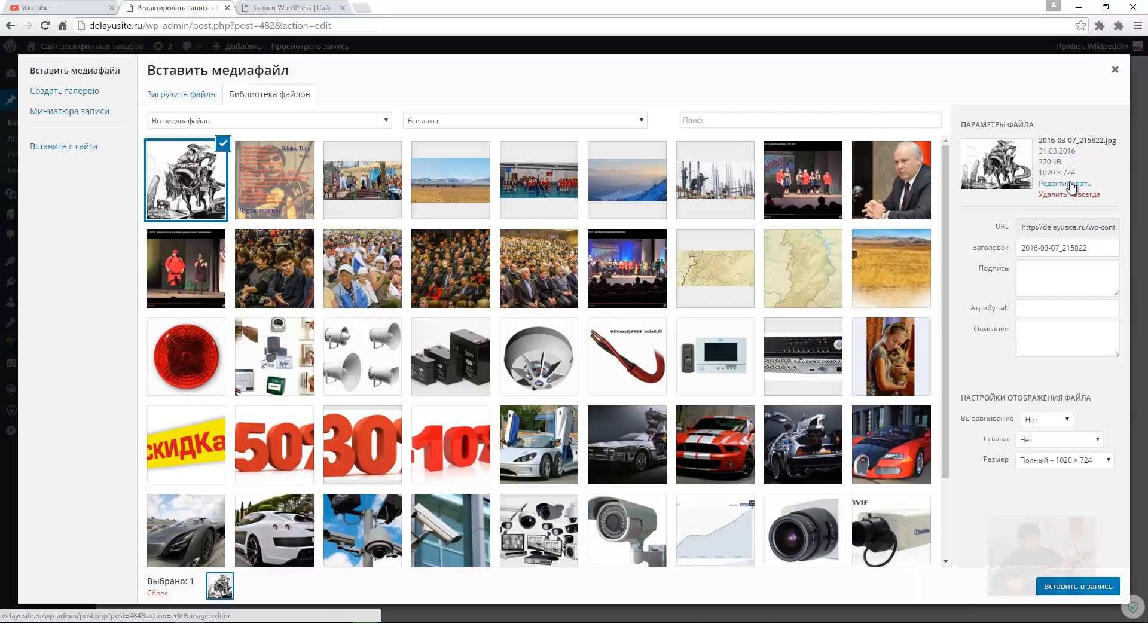
click(1069, 184)
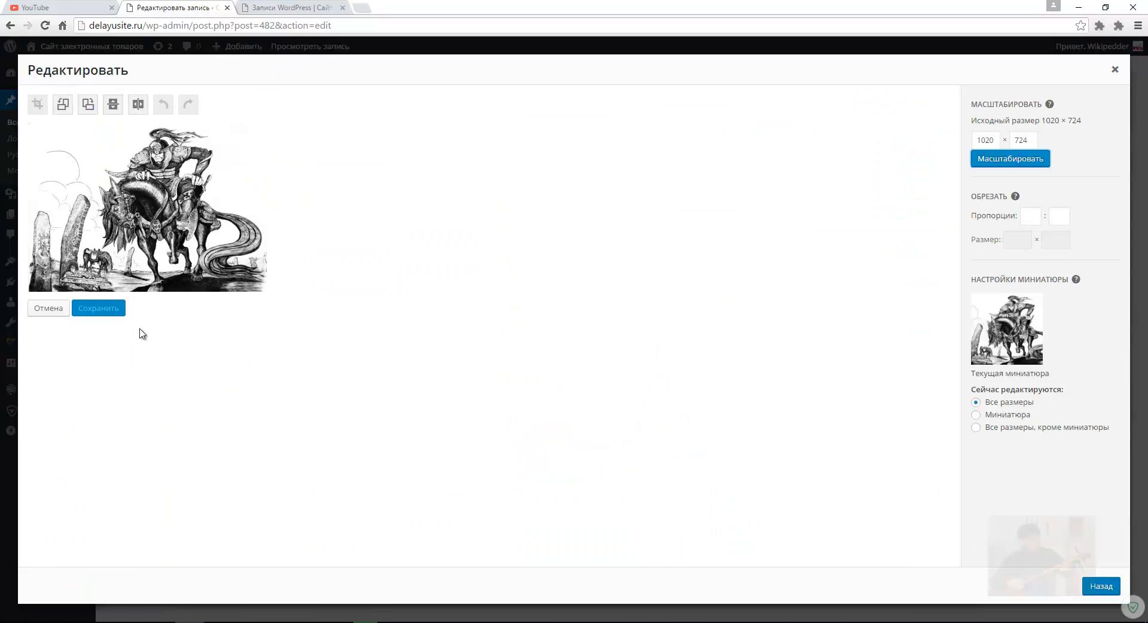
Scale the drawing to 500 × 355 by setting width 500, then return to the library
drag(1000, 141, 972, 142)
text(500)
click(1030, 139)
click(1009, 163)
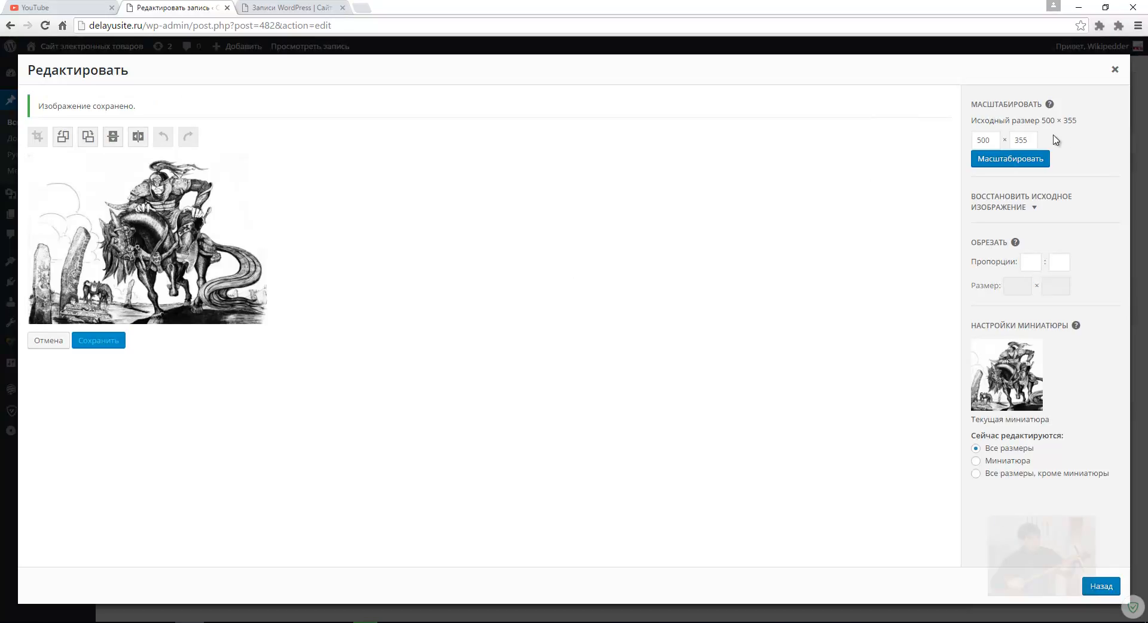
drag(1042, 121, 1076, 121)
click(1102, 587)
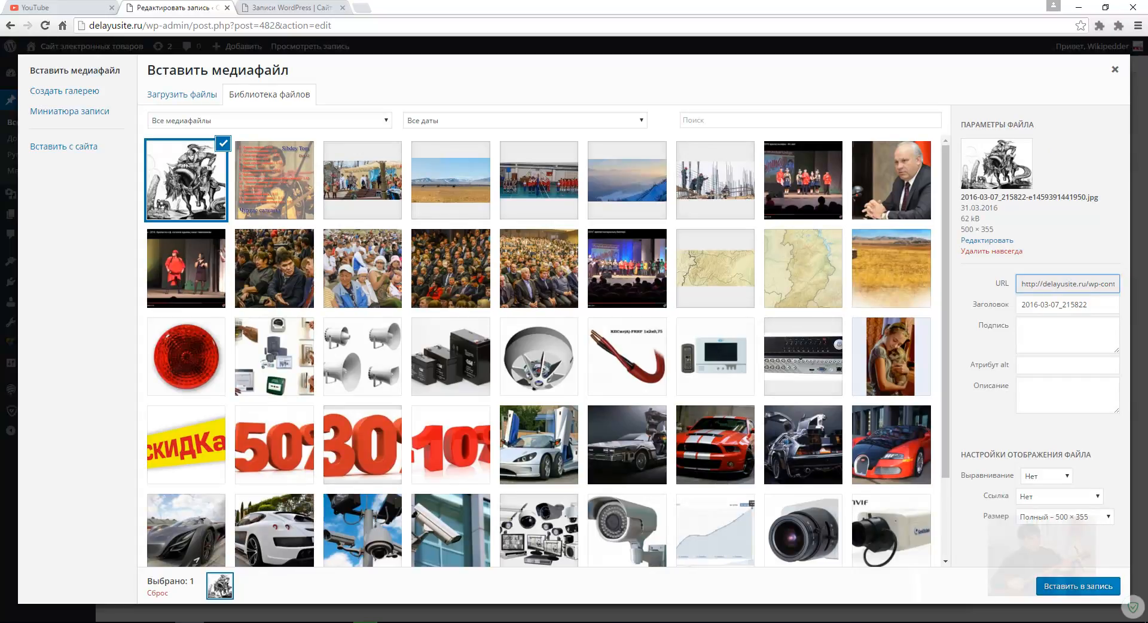
Replace the image title 2016-03-07_215822 with a credit naming the artist
click(1095, 306)
drag(1096, 307, 1019, 303)
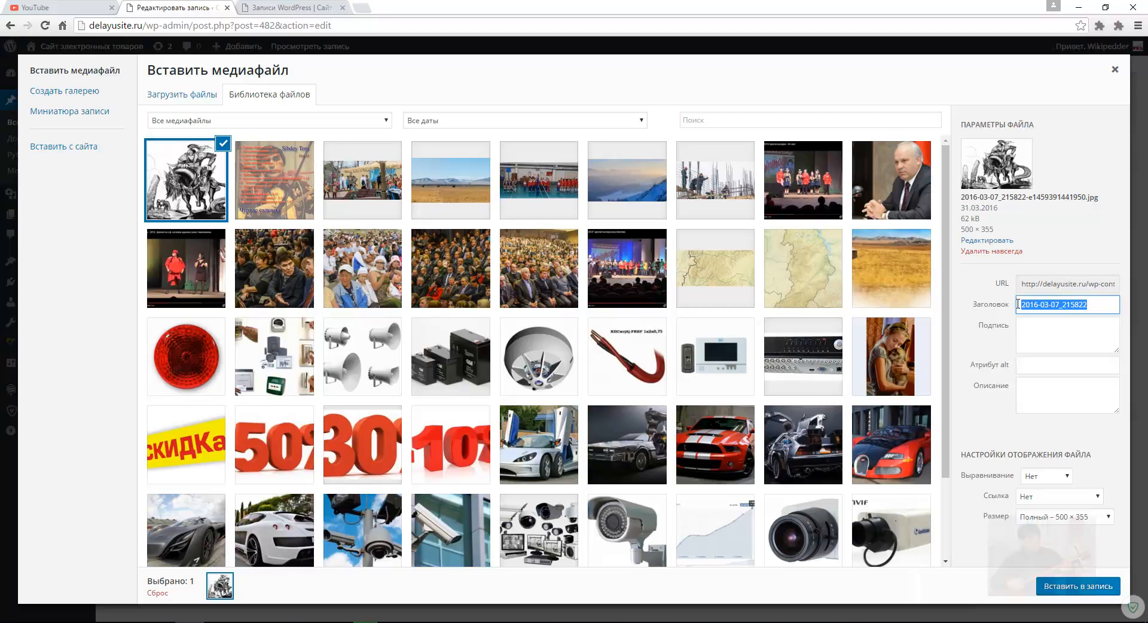
text(рисунок)
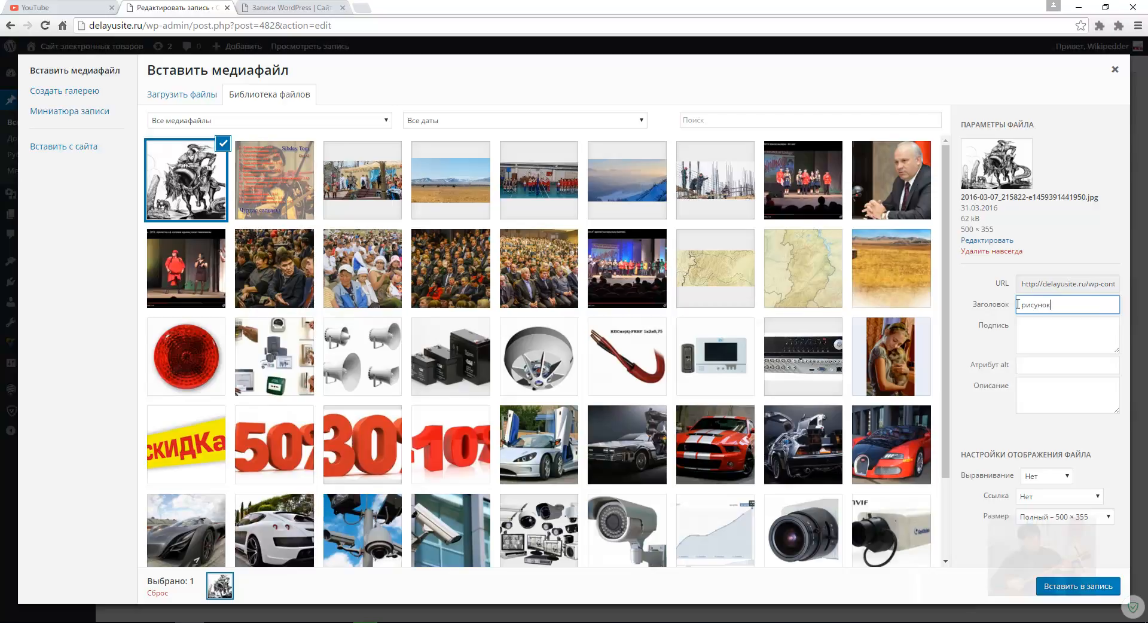
text( А)
text(лексея Топоева)
text(Р)
key(Delete)
click(1063, 366)
text(Рисунок Алексея Топоева)
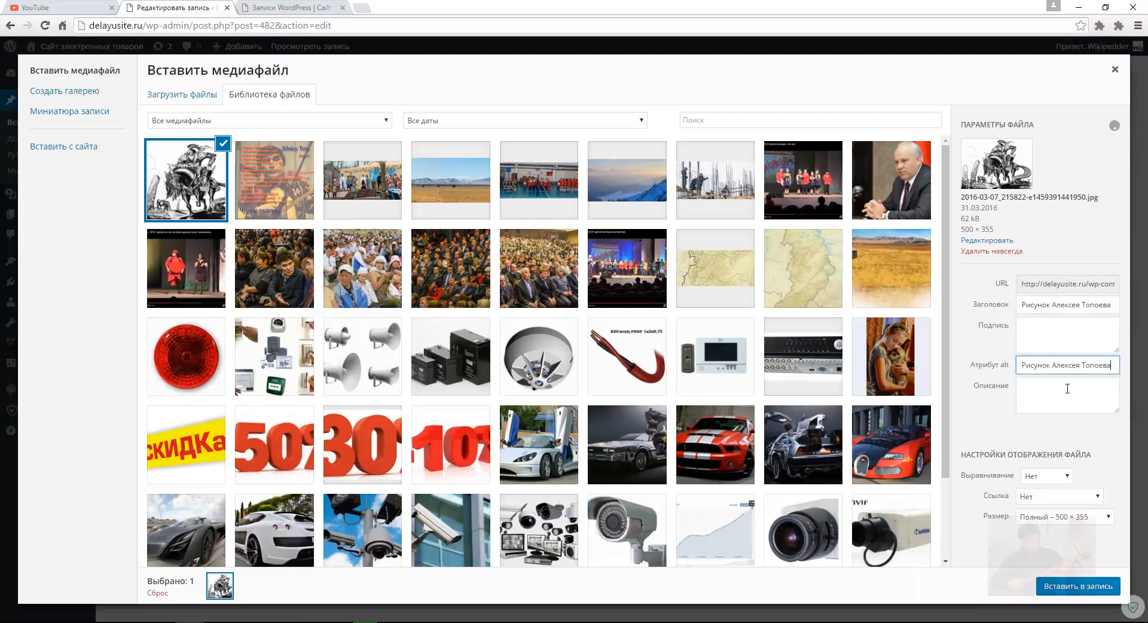
Paste the artist credit into the alt text, caption and description fields
click(1063, 391)
text(Рисунок Алексея Топоева)
click(1052, 328)
text(Рисунок Алексея Топоева)
click(1052, 384)
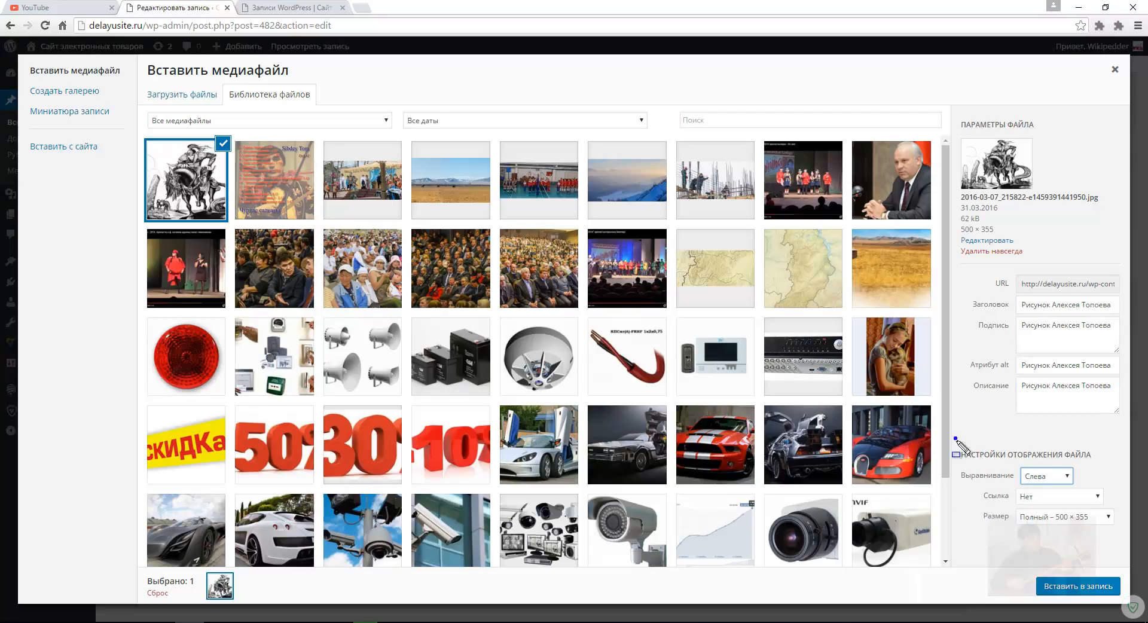
Set the drawing's alignment to Слева (left)
drag(955, 437, 1118, 540)
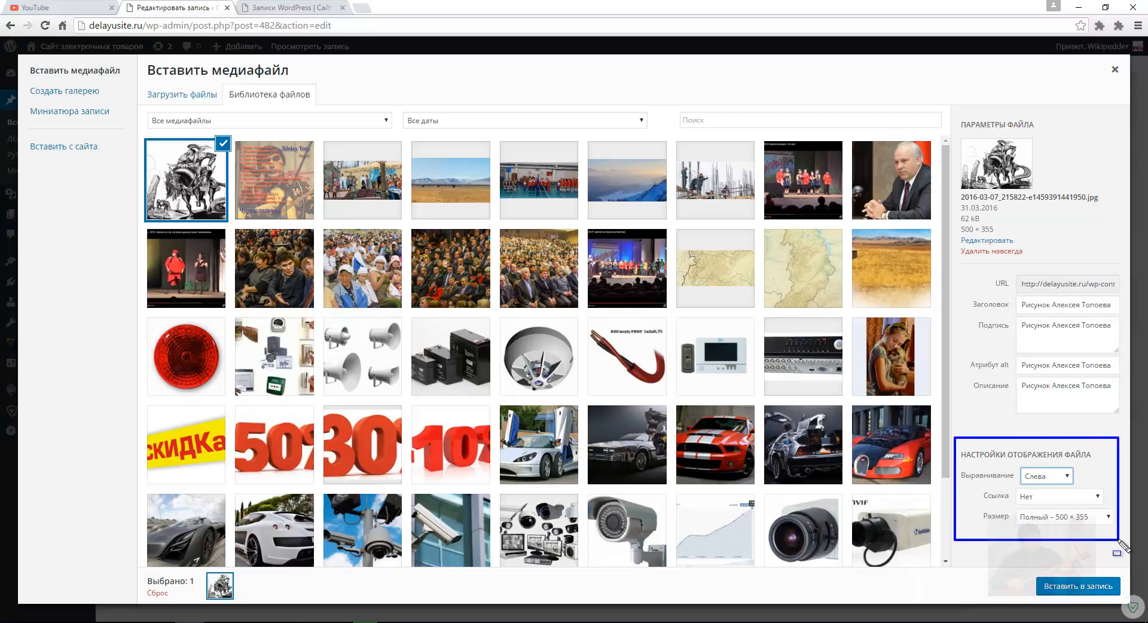
key(Escape)
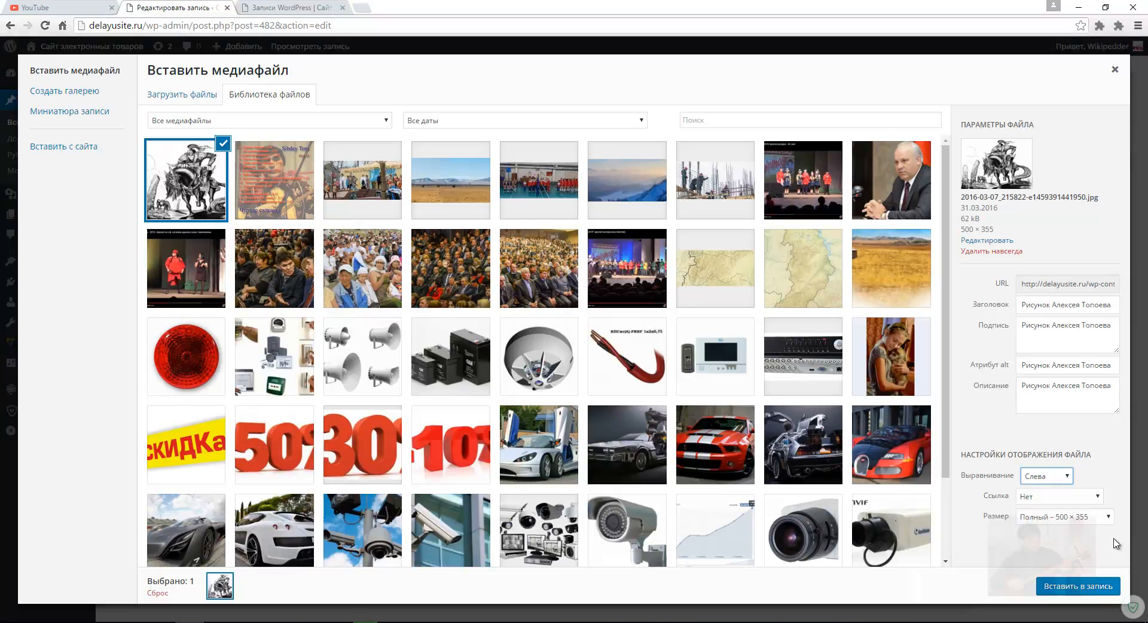
click(1068, 477)
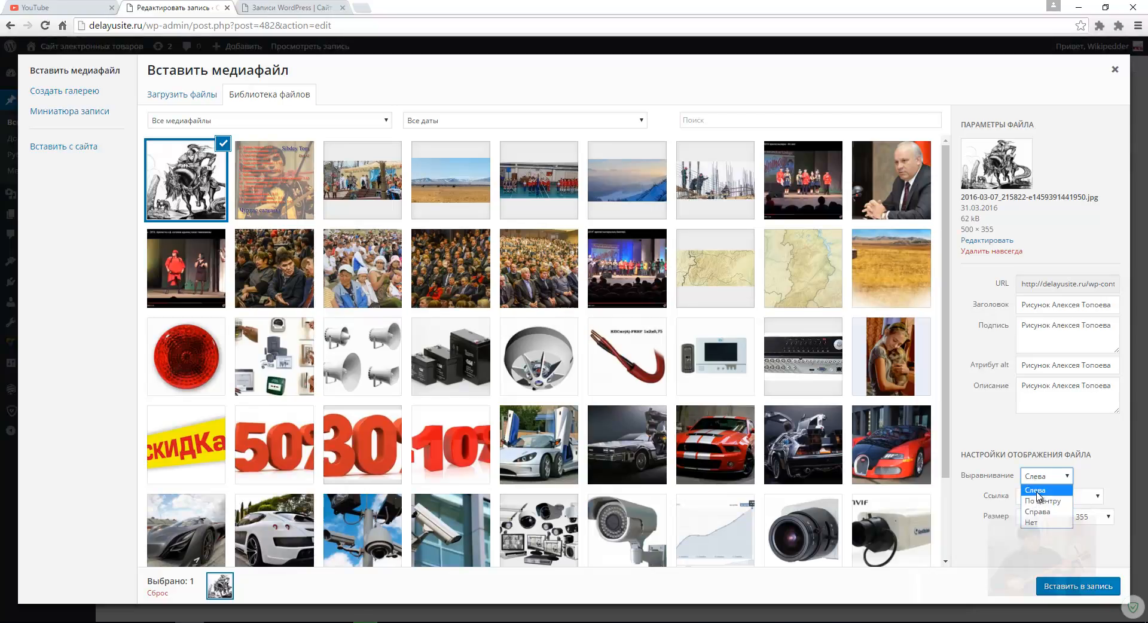
click(1035, 490)
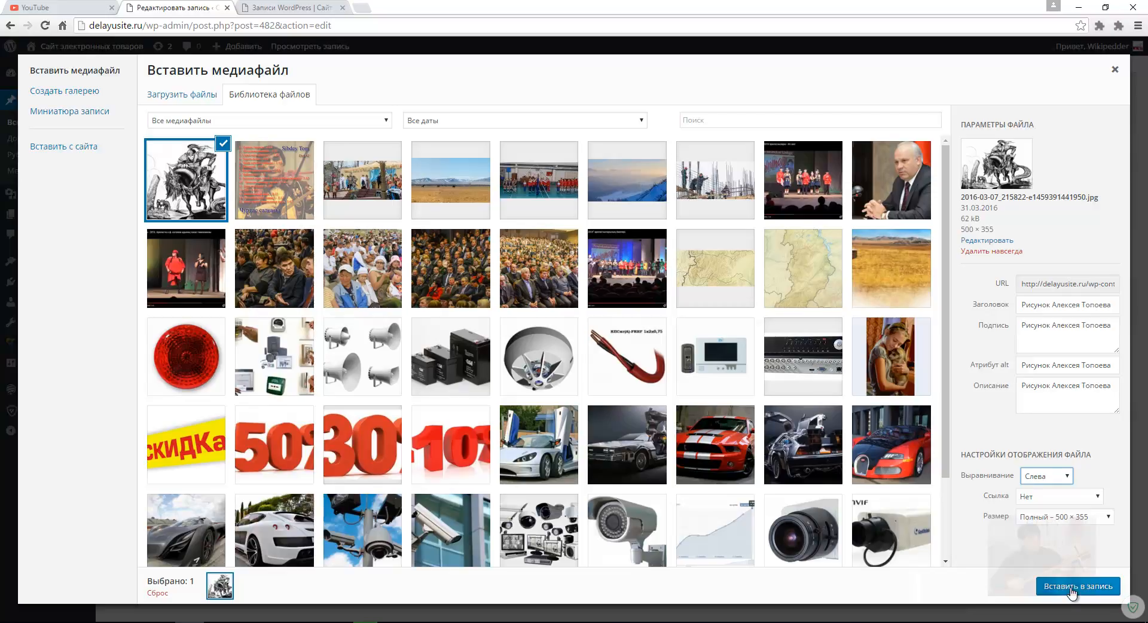
Insert the captioned, left-aligned drawing into the post
click(1072, 588)
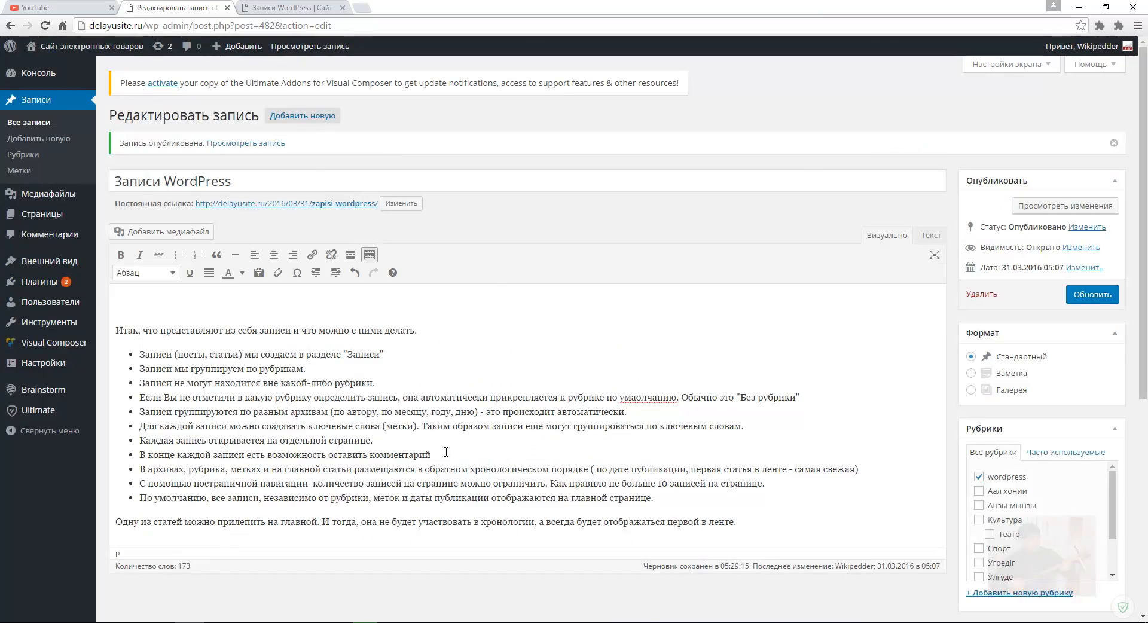
scroll(518, 445, down, 2)
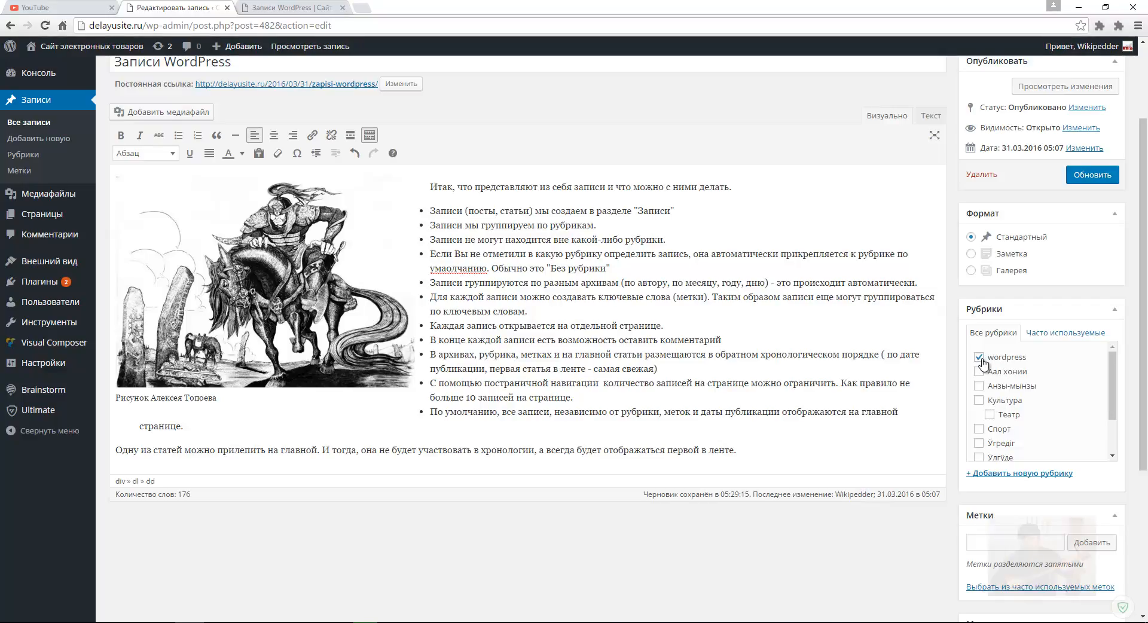
scroll(897, 445, down, 3)
Add a tag with the artist's name to the post
click(998, 363)
text(топоев)
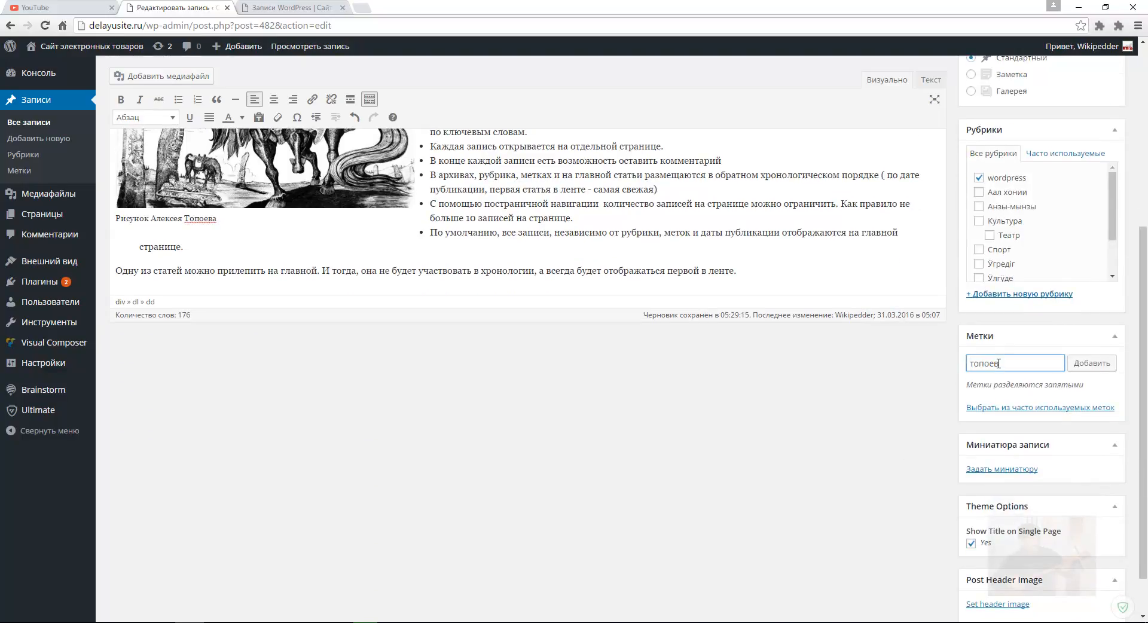
text( алексей)
click(1095, 364)
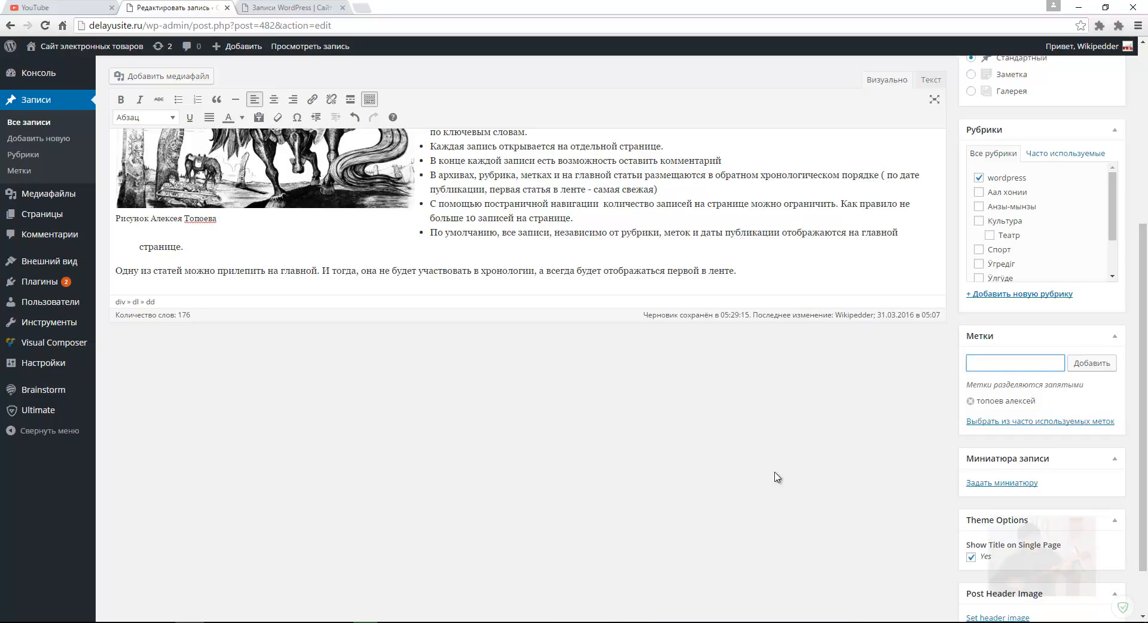
scroll(743, 502, up, 5)
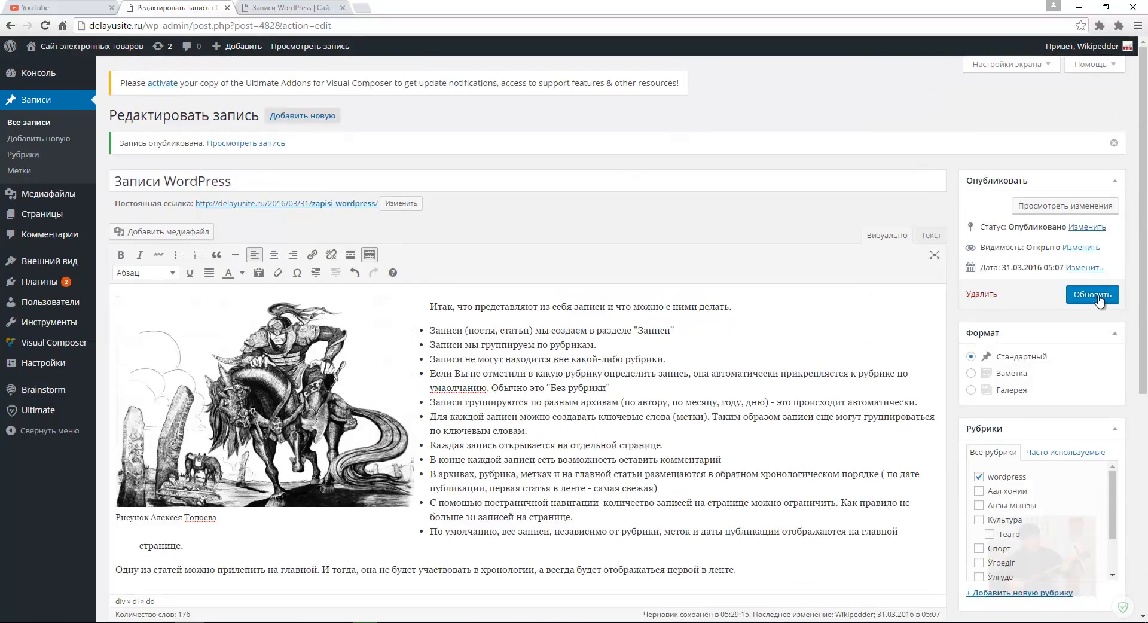
Update the published post and open a preview of the changes
click(1092, 300)
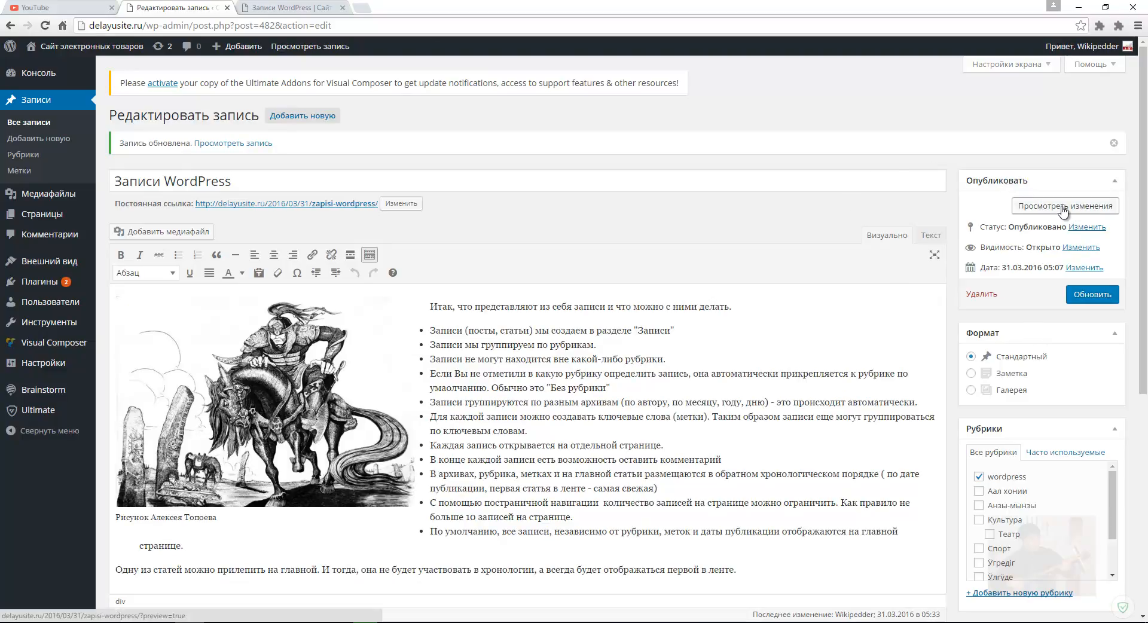
click(1083, 209)
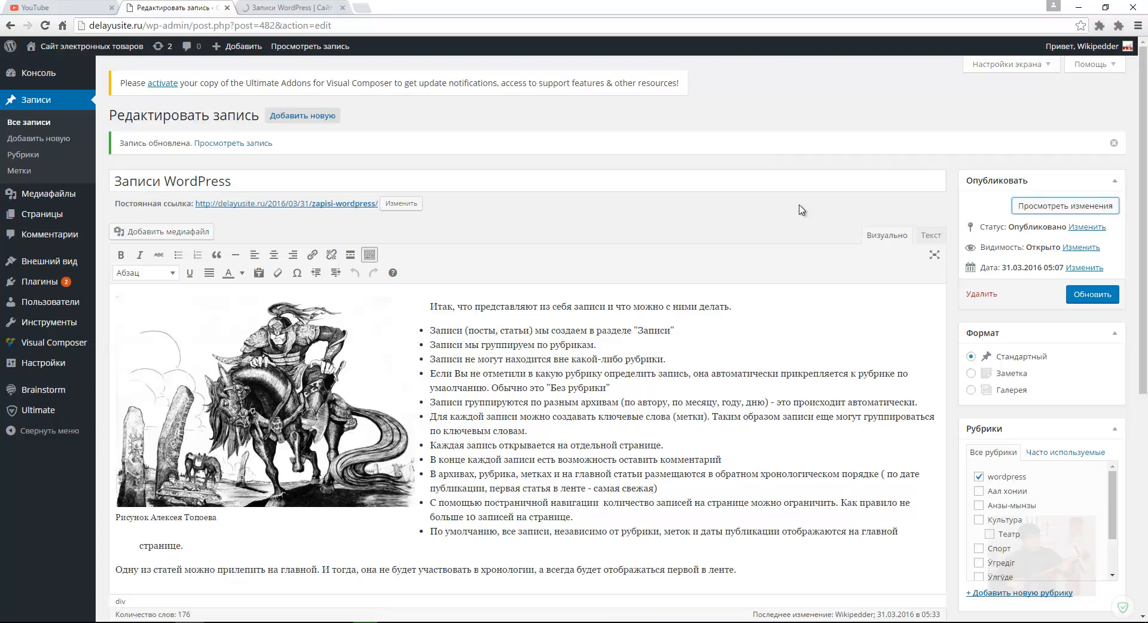
In the preview tab, inspect the text wrapping beside the drawing and its caption
click(277, 6)
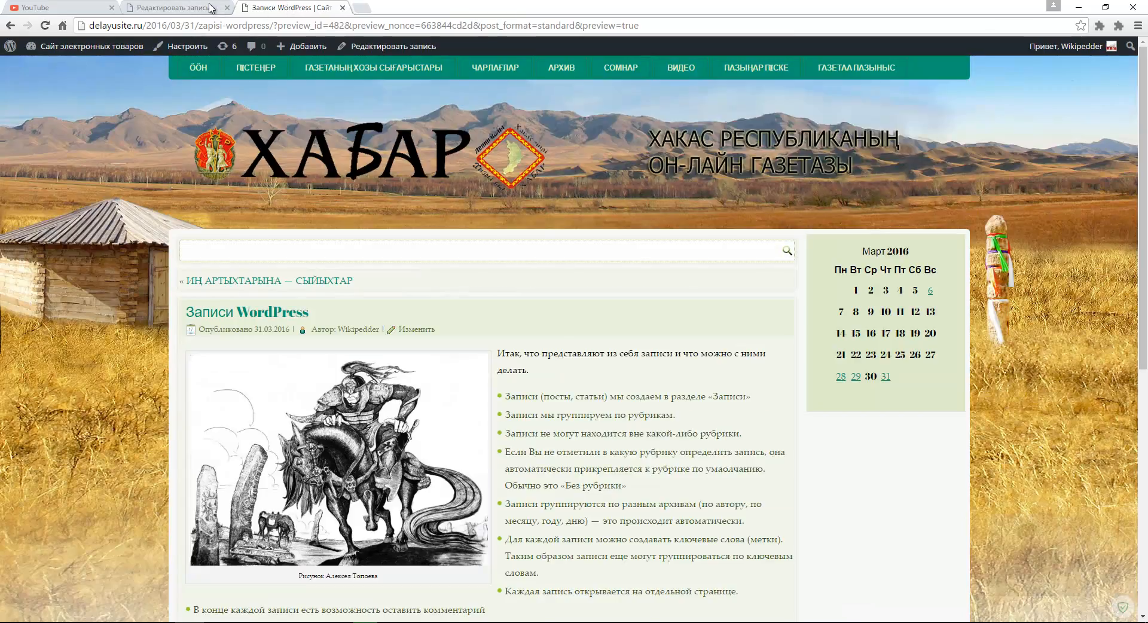
scroll(369, 226, down, 3)
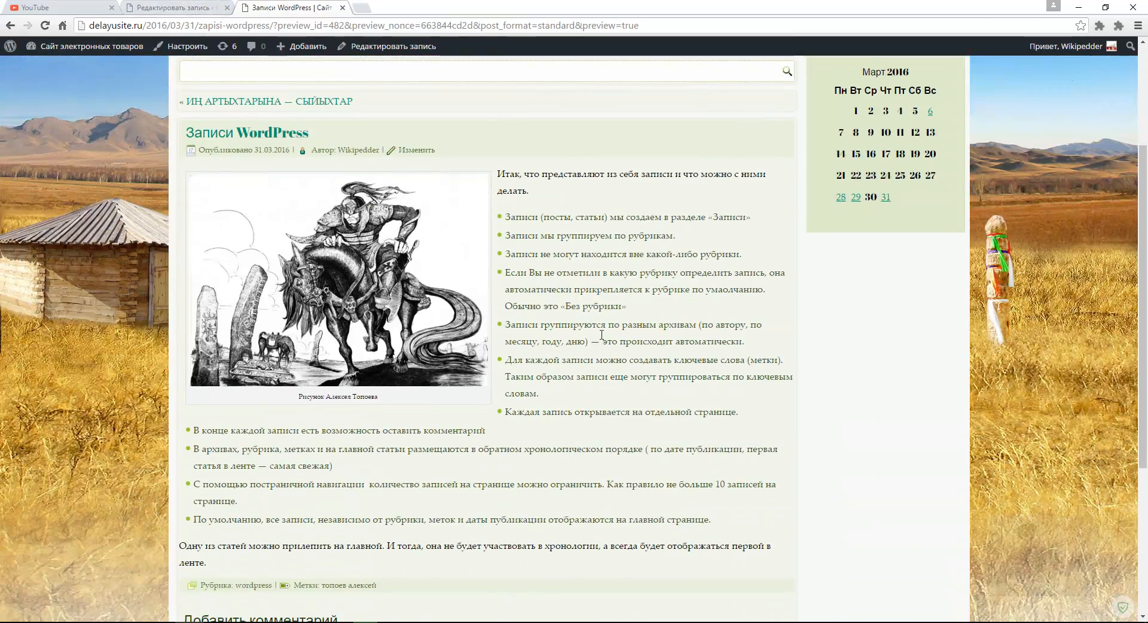
scroll(496, 339, down, 1)
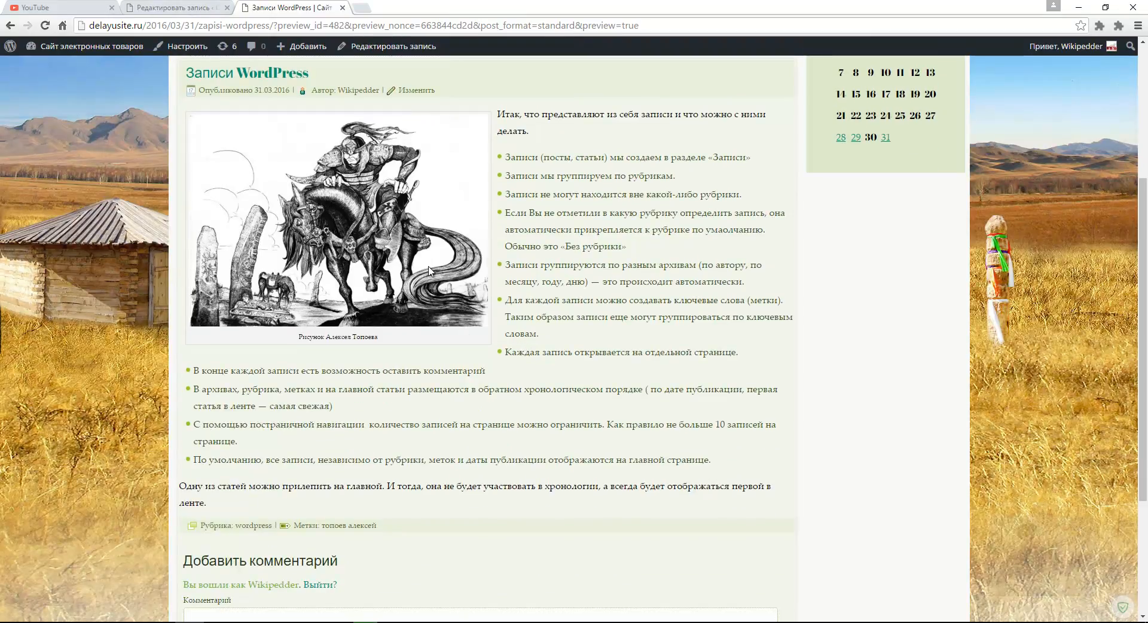
drag(497, 114, 661, 464)
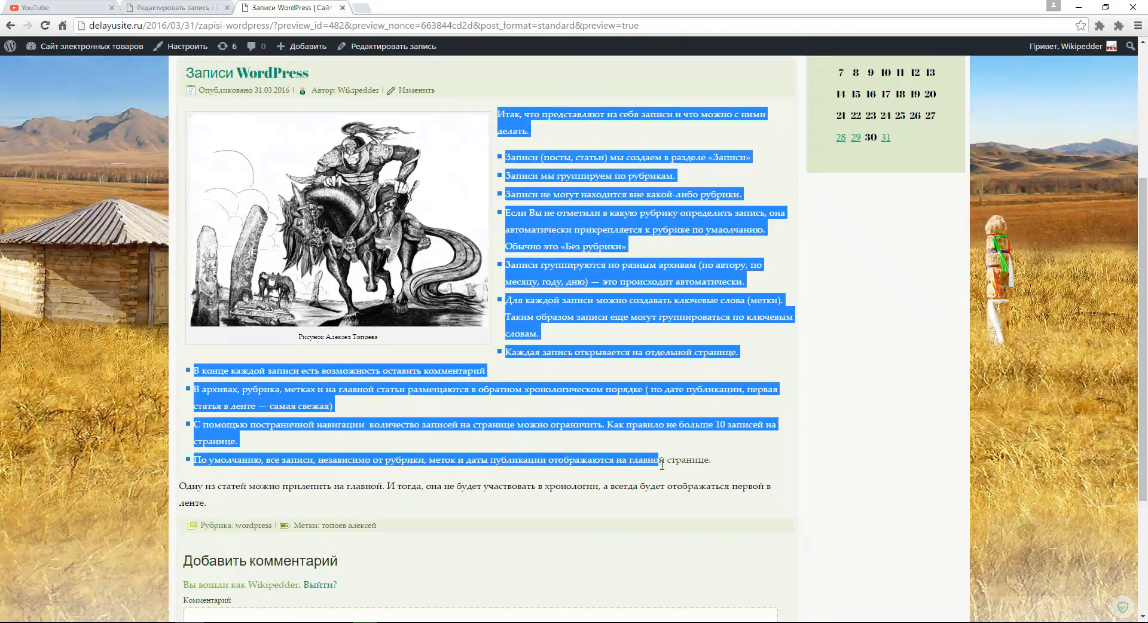
click(617, 262)
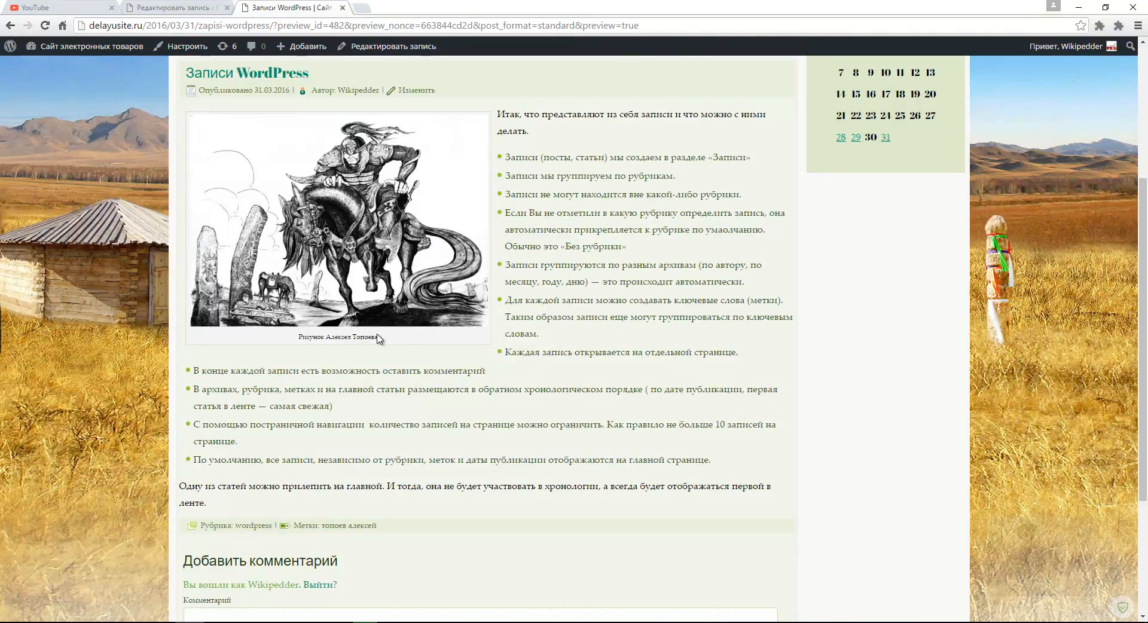
drag(381, 339, 313, 337)
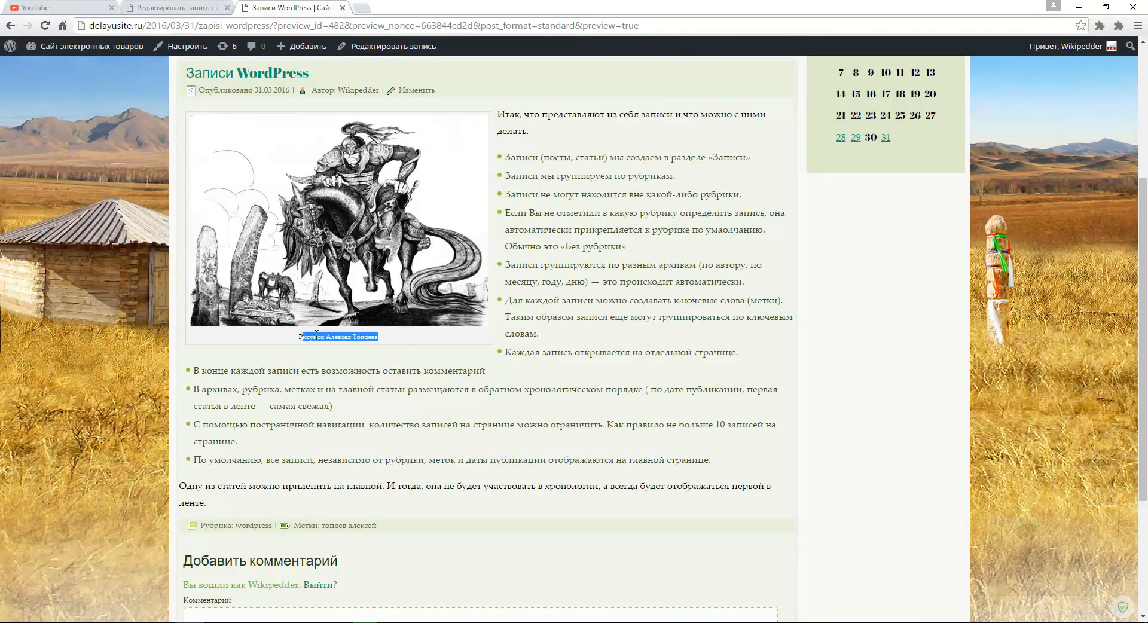
click(299, 336)
scroll(785, 461, up, 2)
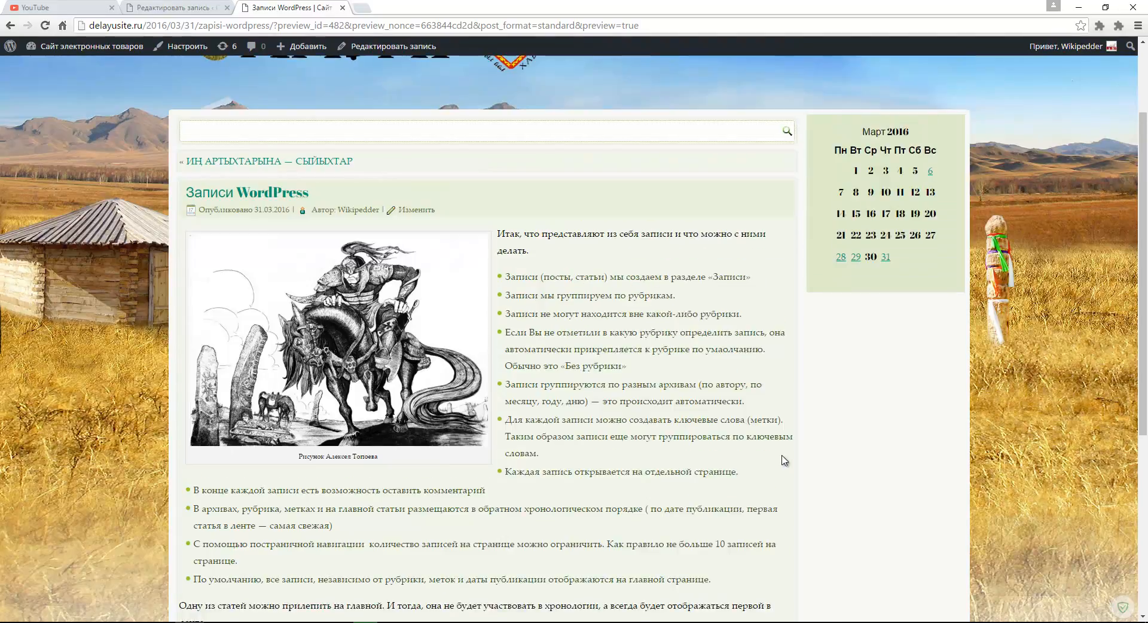